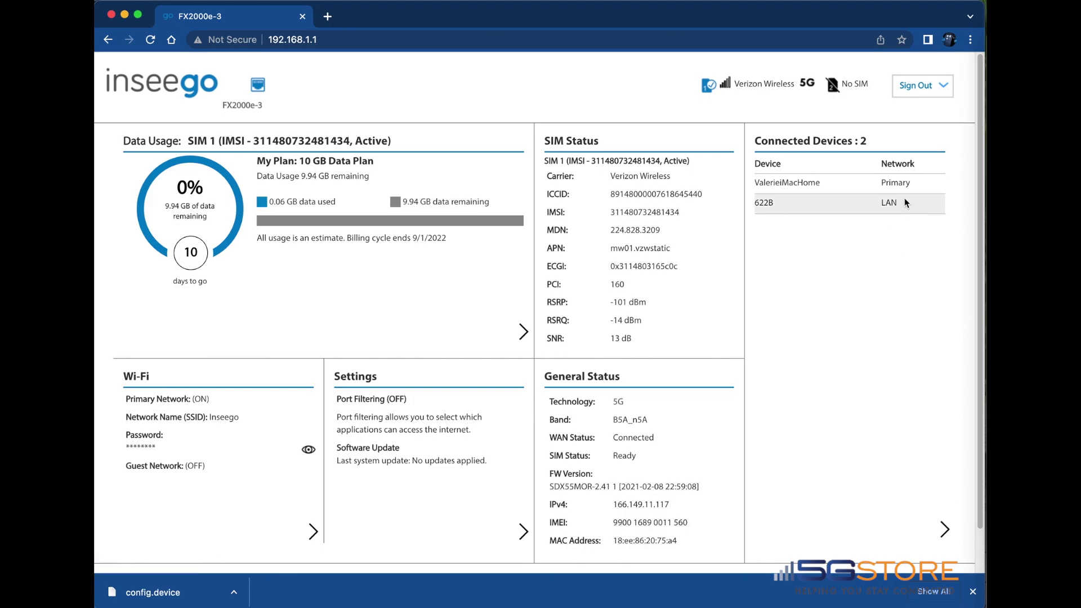
- Look up 622B's LAN address, 192.168.1.4, in Connected Devices and load it in a new tab
left_click(946, 530)
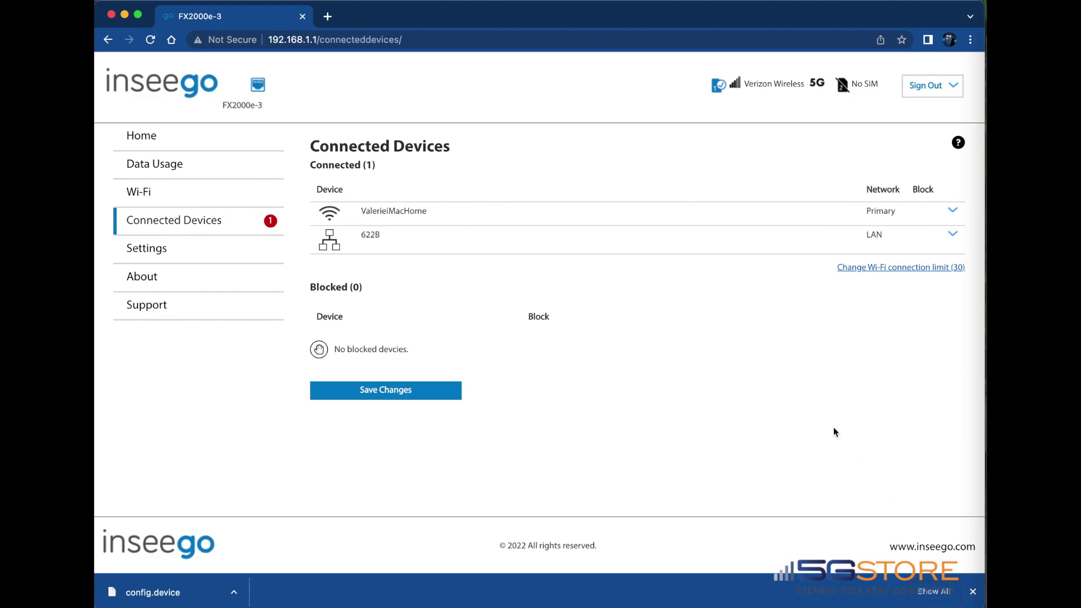
left_click(952, 234)
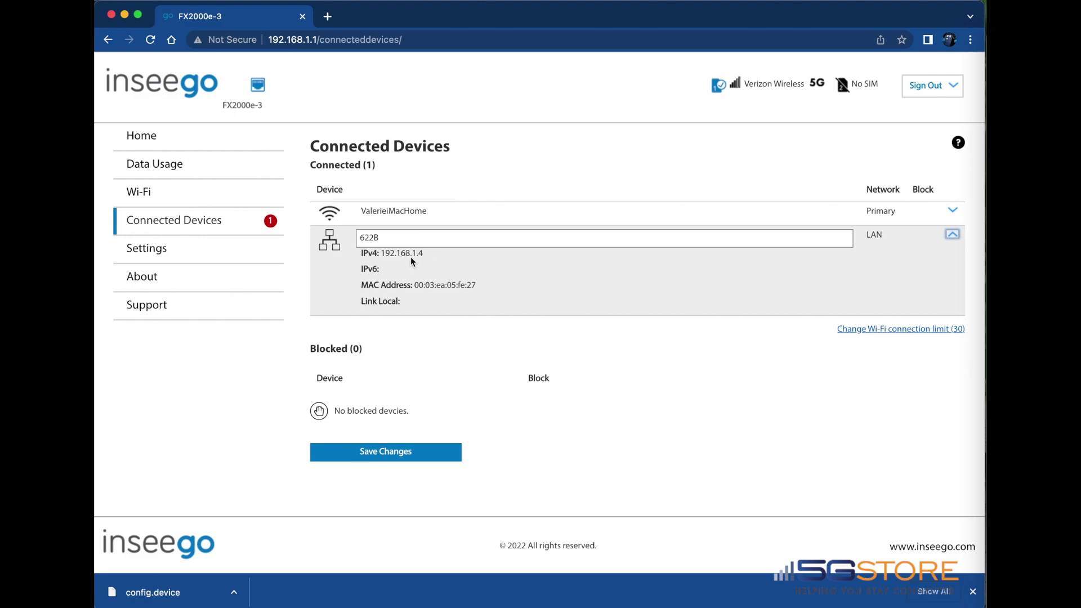
left_click(952, 235)
left_click(327, 16)
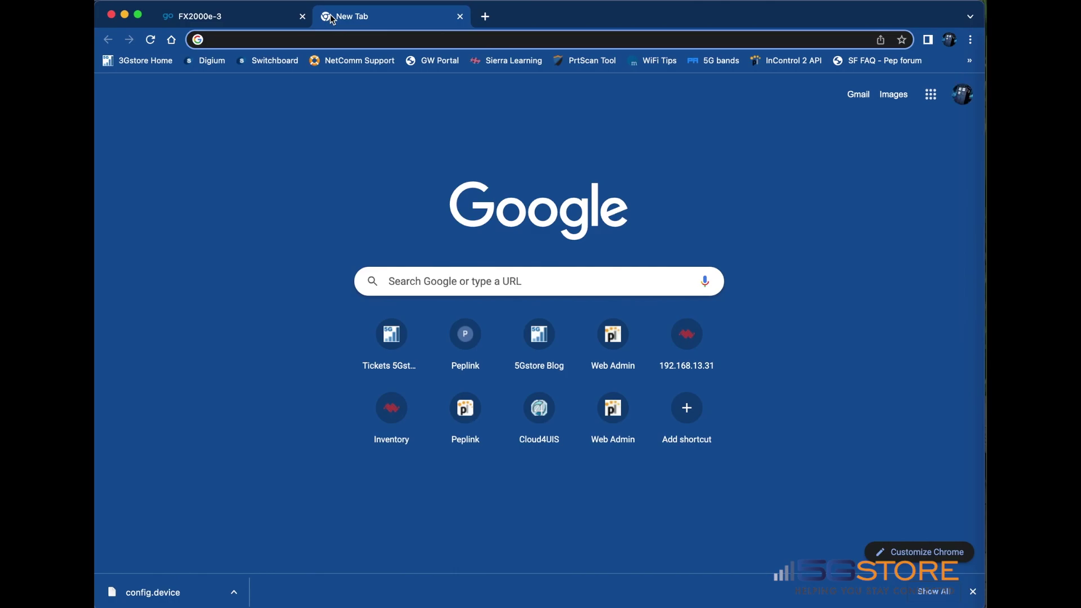
type("19")
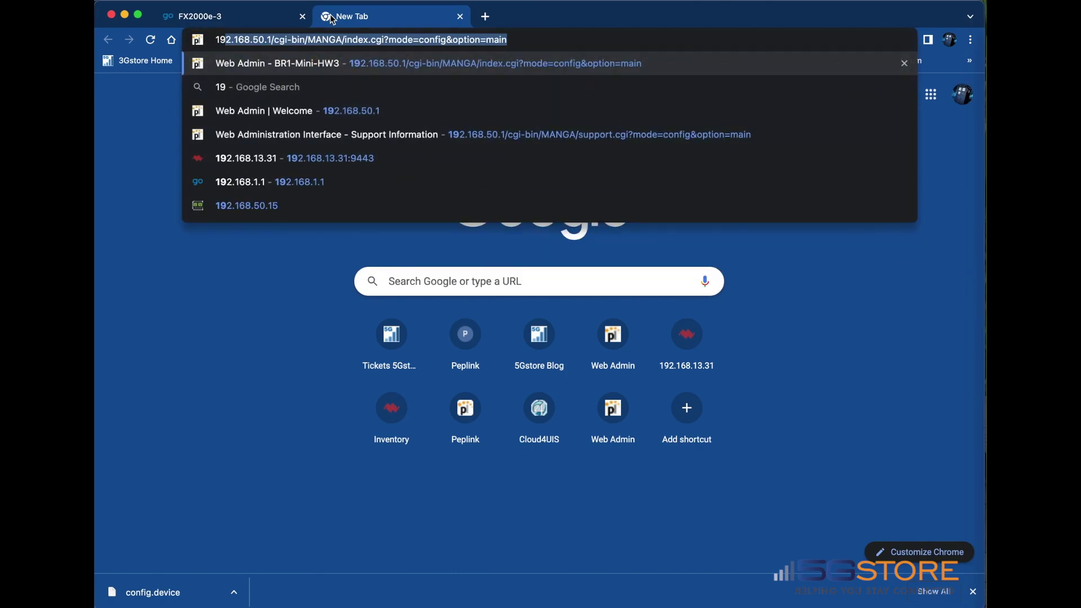
type("2.168.1.4")
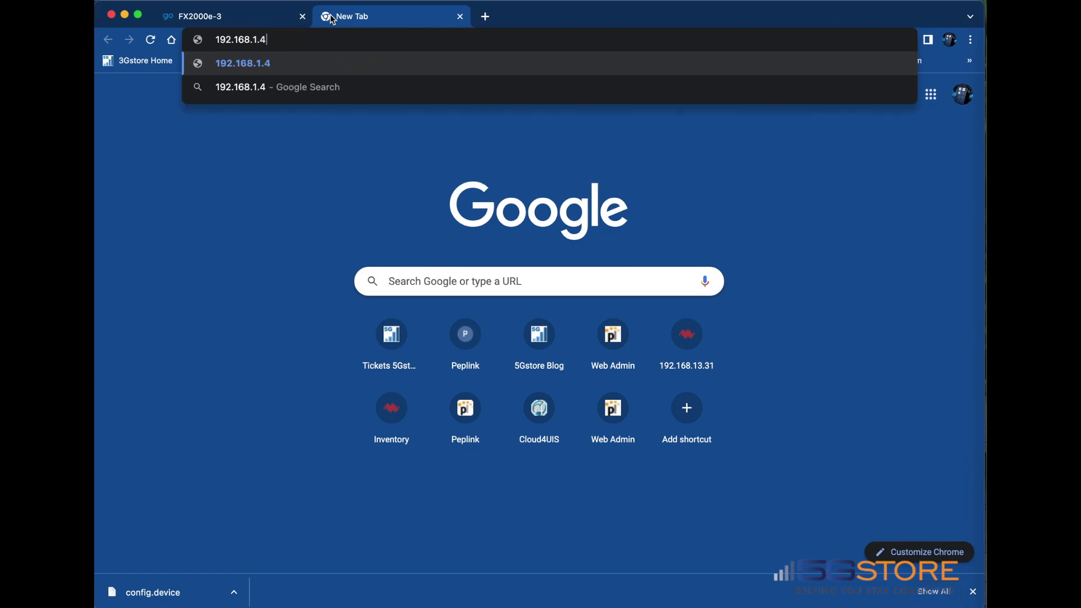
key("Return")
- Back in the router admin tab, go to Settings > Advanced > Port Forwarding
left_click(236, 16)
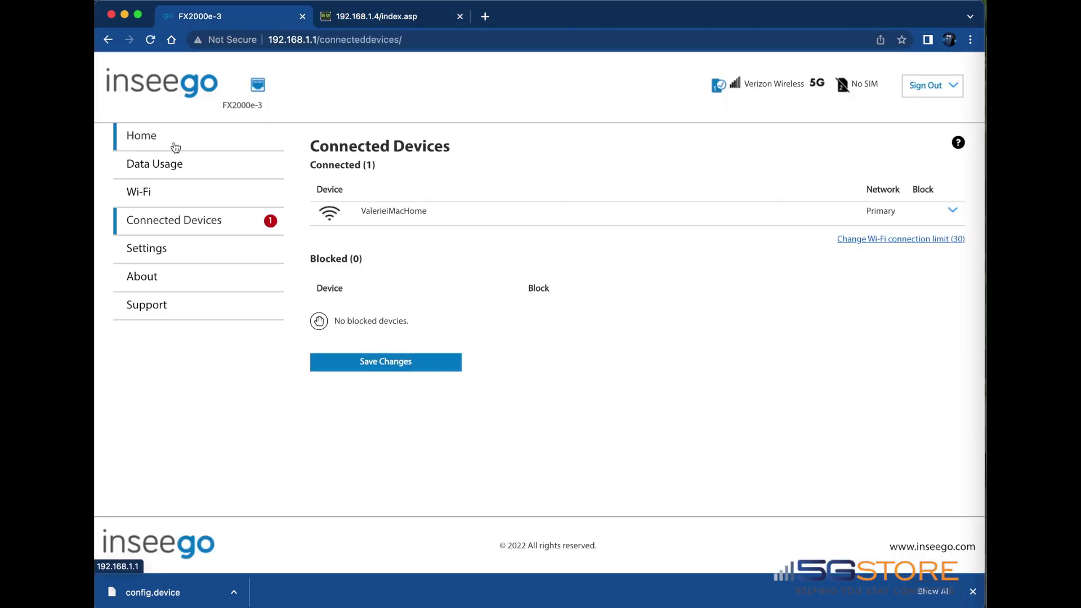
left_click(145, 255)
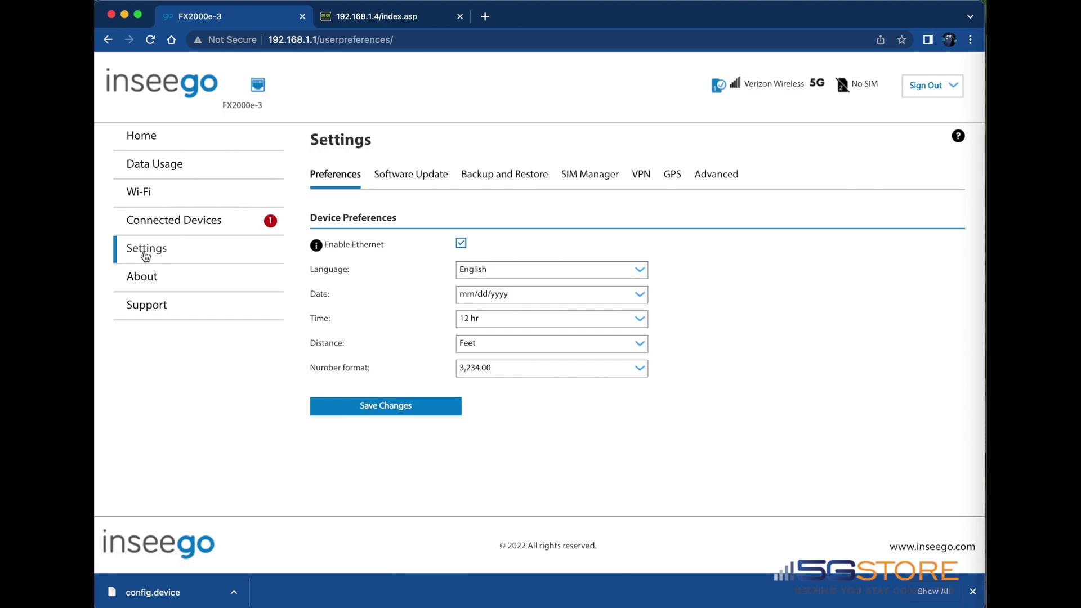
left_click(720, 180)
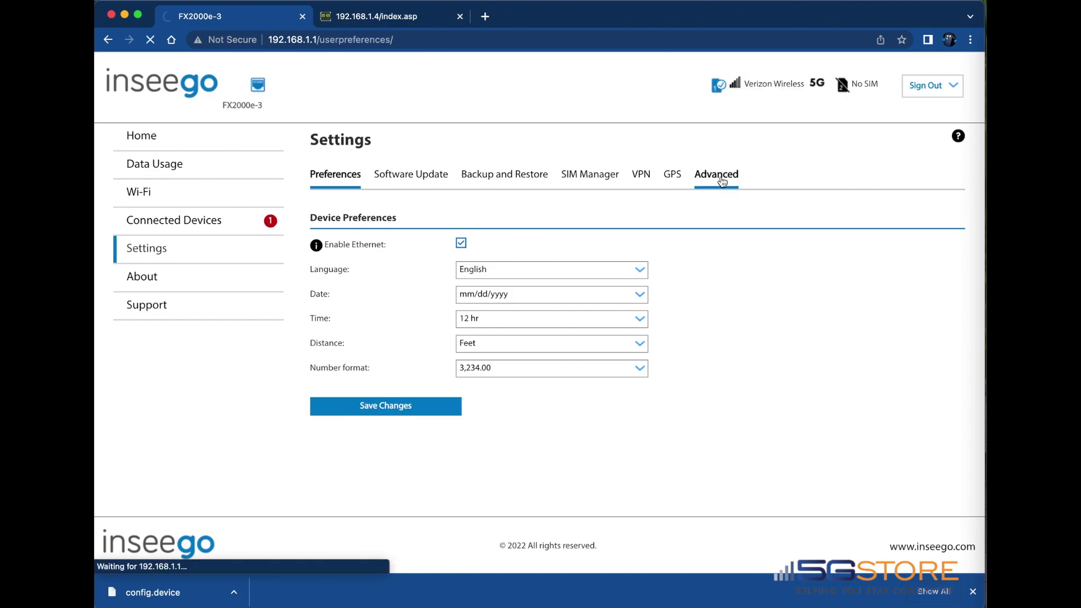
left_click(396, 274)
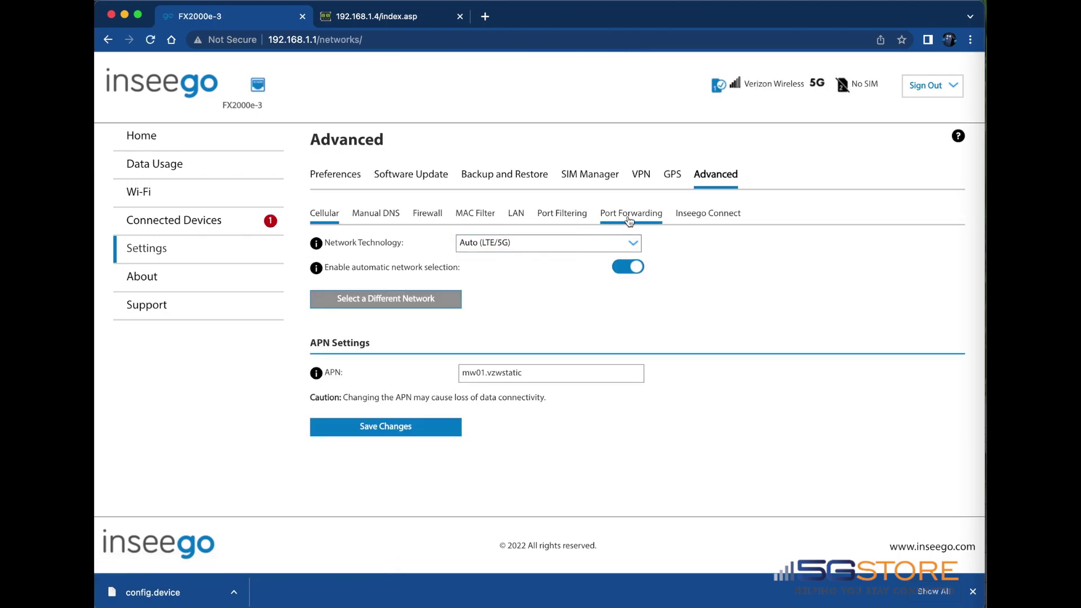
left_click(625, 220)
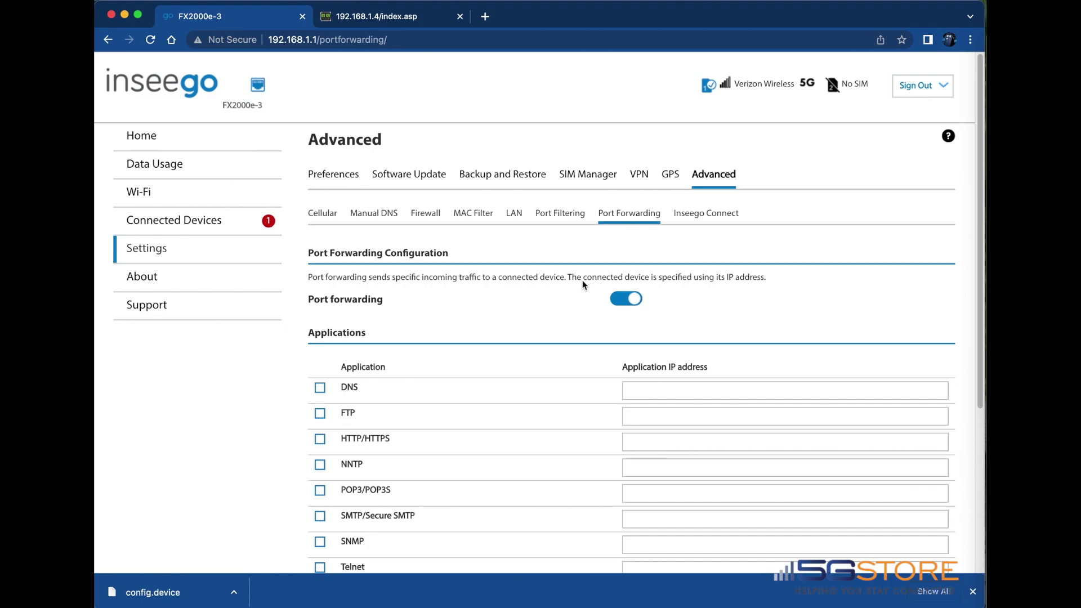
- Add a custom application row named 622B with IP address 192.168.1.4
scroll(582, 279, "down", 5)
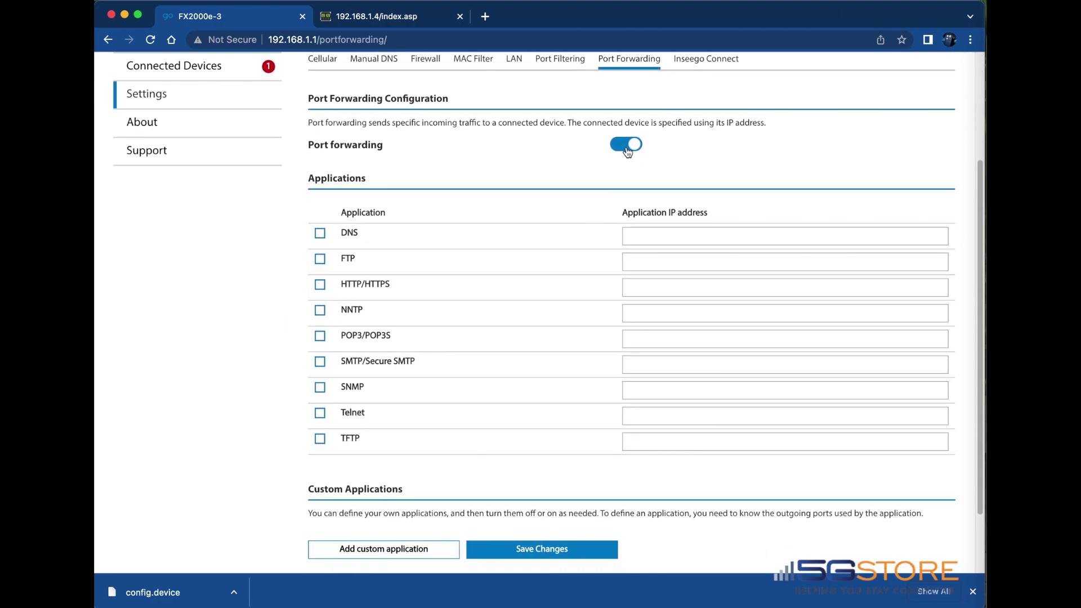
scroll(628, 152, "down", 3)
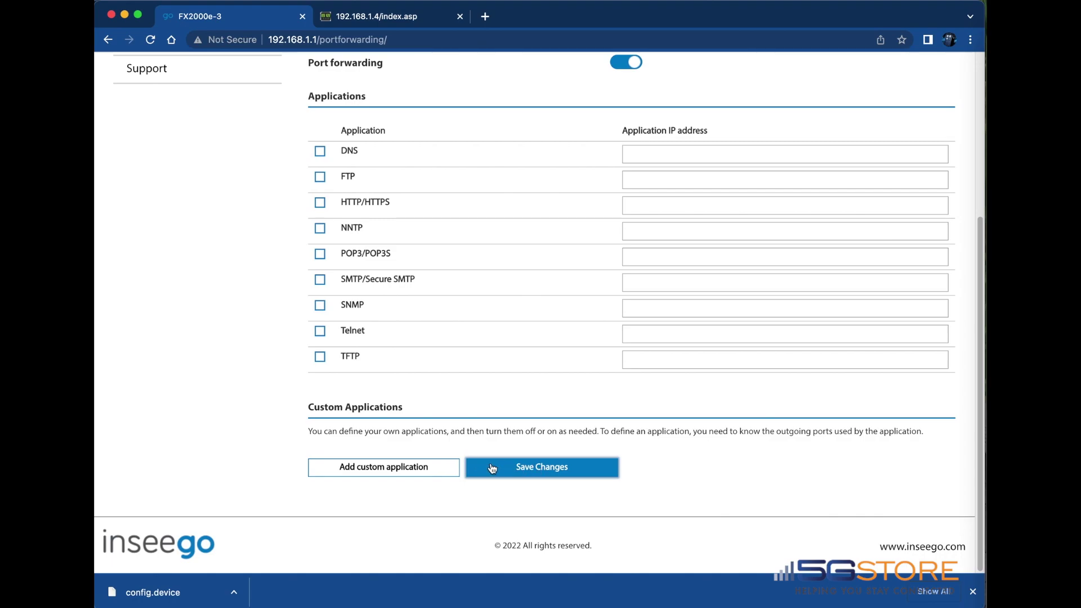
left_click(420, 472)
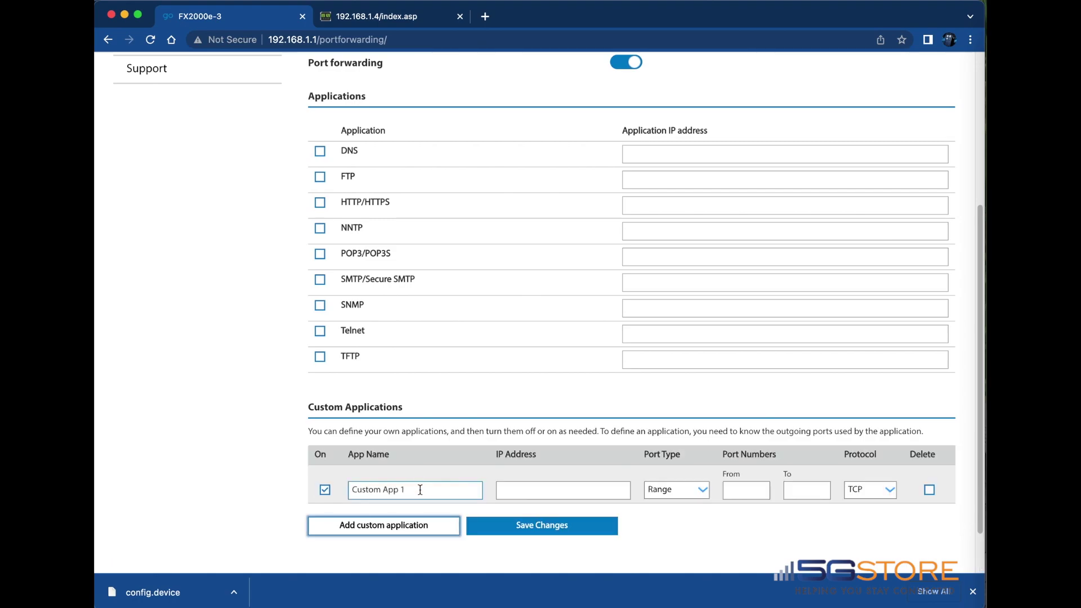
left_click_drag(419, 490, 333, 468)
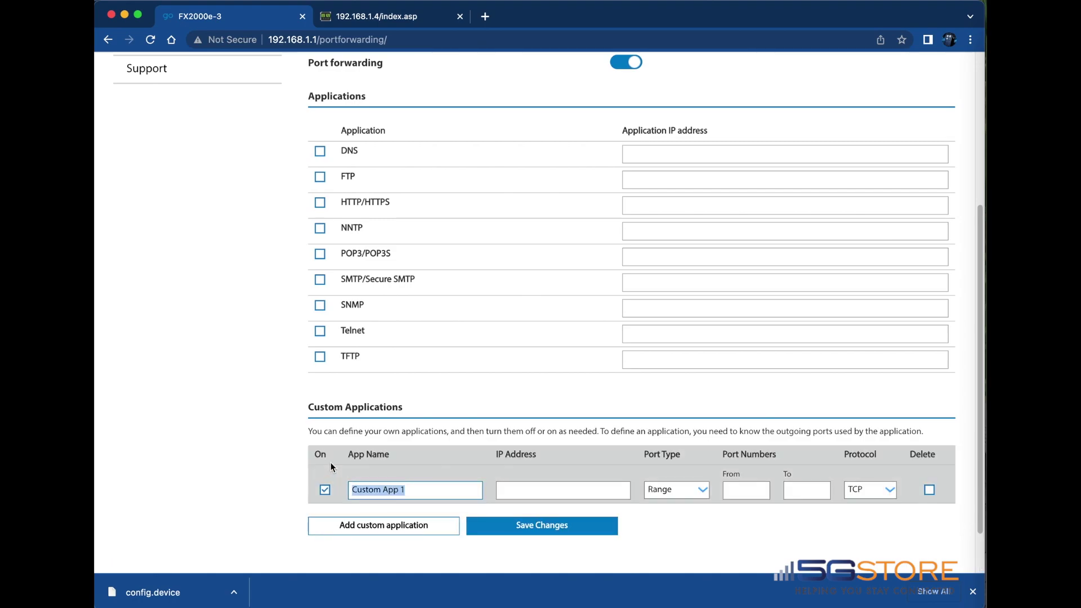
type("6228")
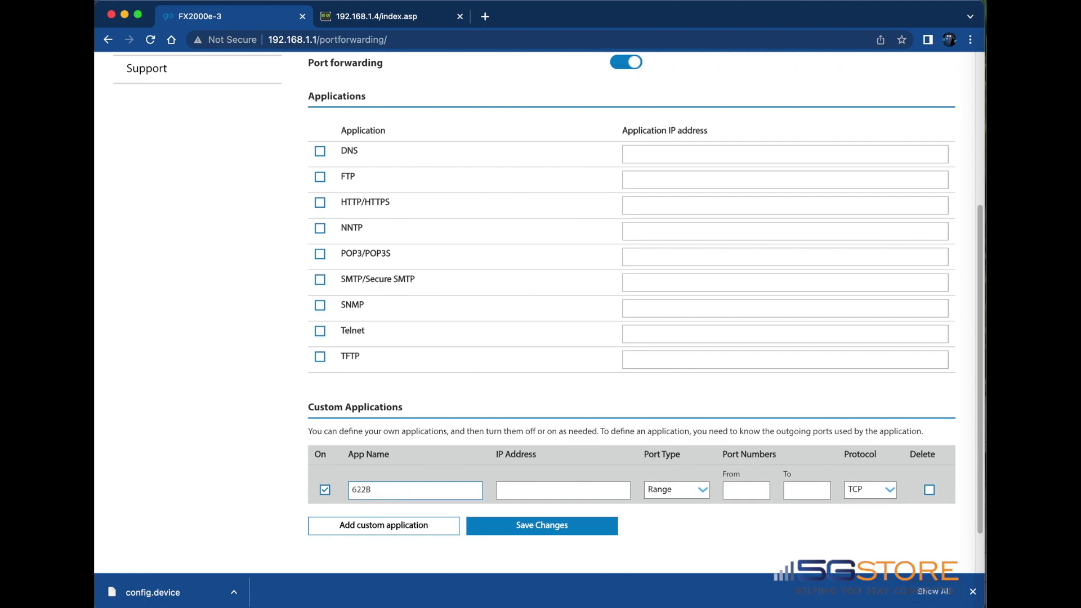
left_click(512, 495)
type("192.168.1.4")
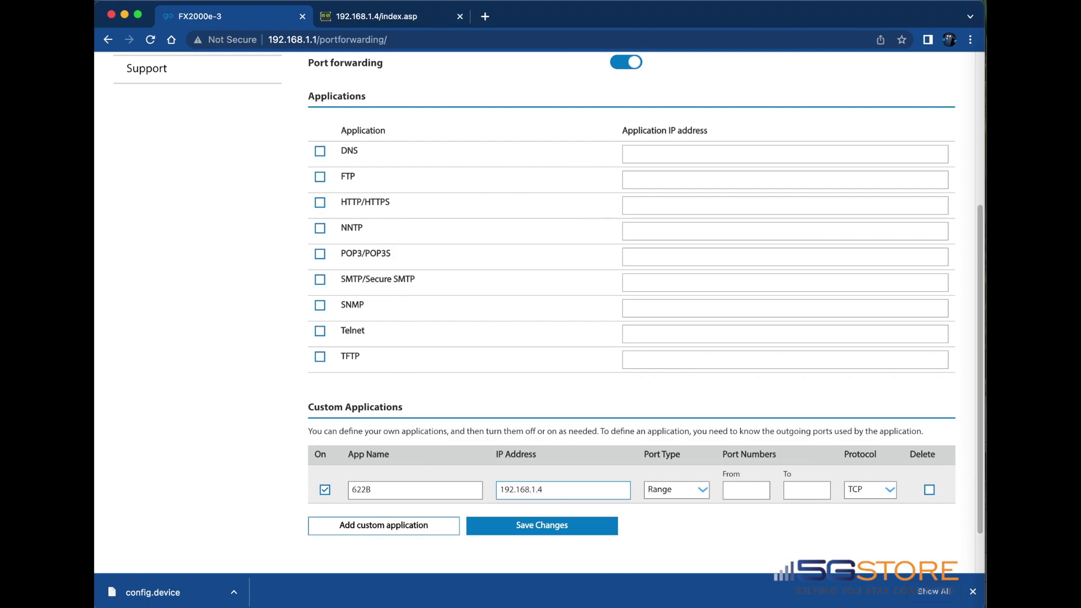
- Set 622B's port type to Translate, external 8080 to internal 80, and save the changes
left_click(701, 493)
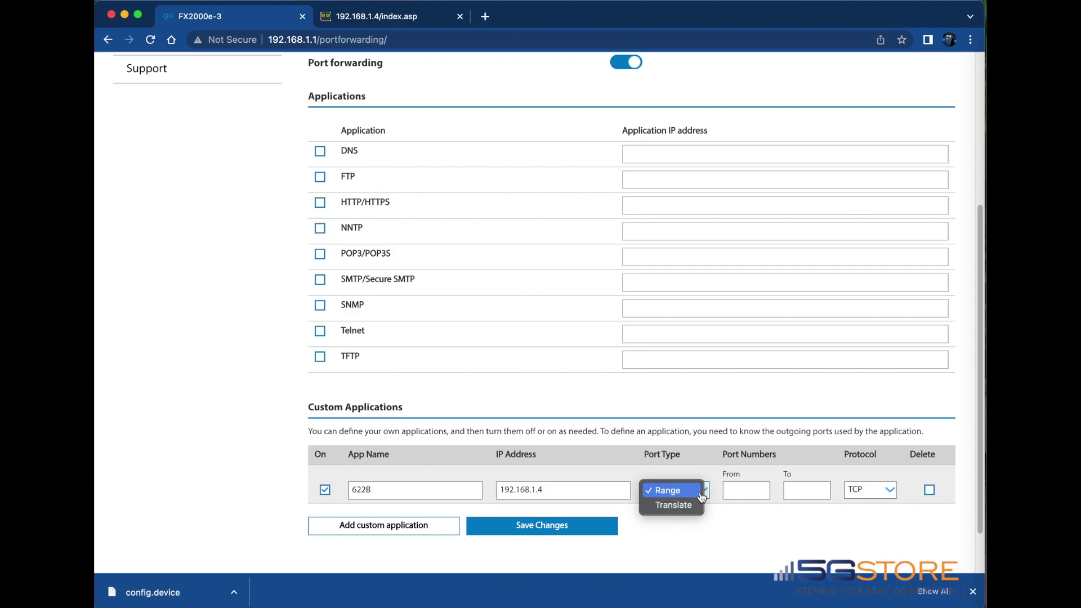
left_click(673, 505)
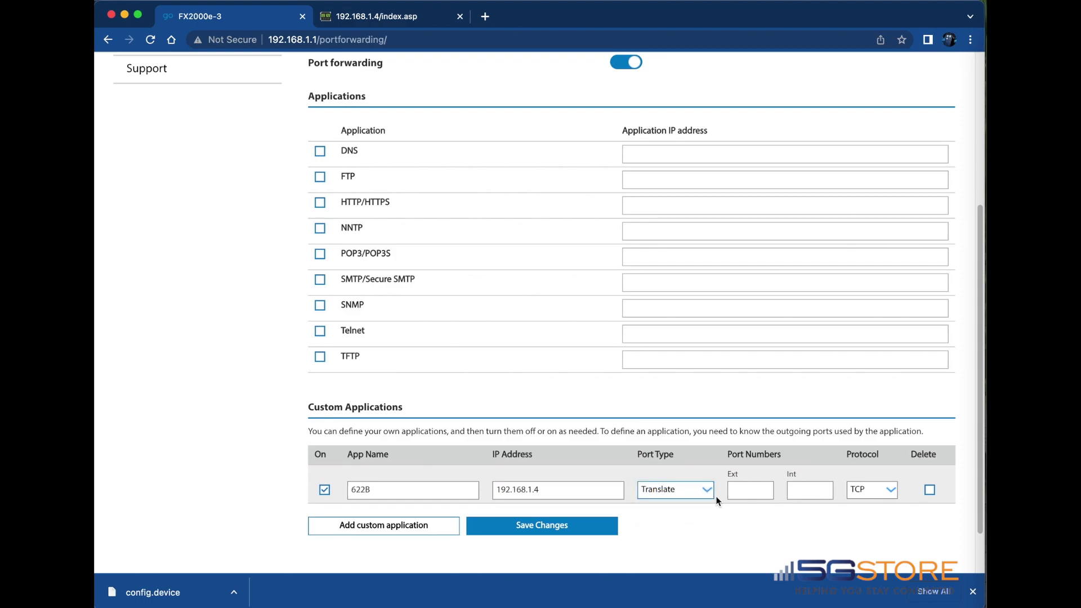
left_click(732, 490)
type("8080")
left_click(818, 494)
type("80")
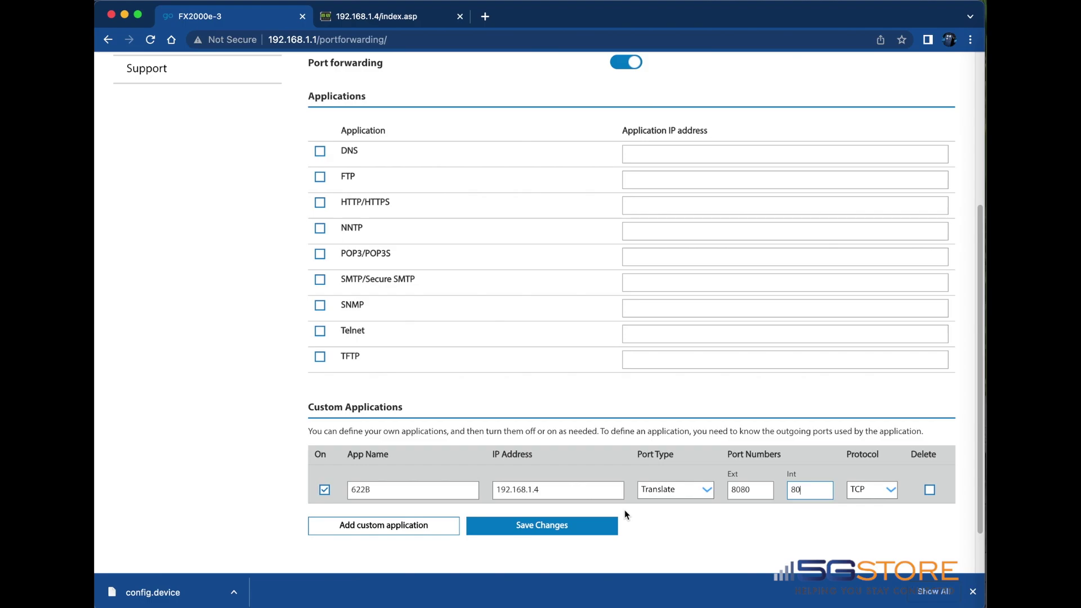
left_click(543, 530)
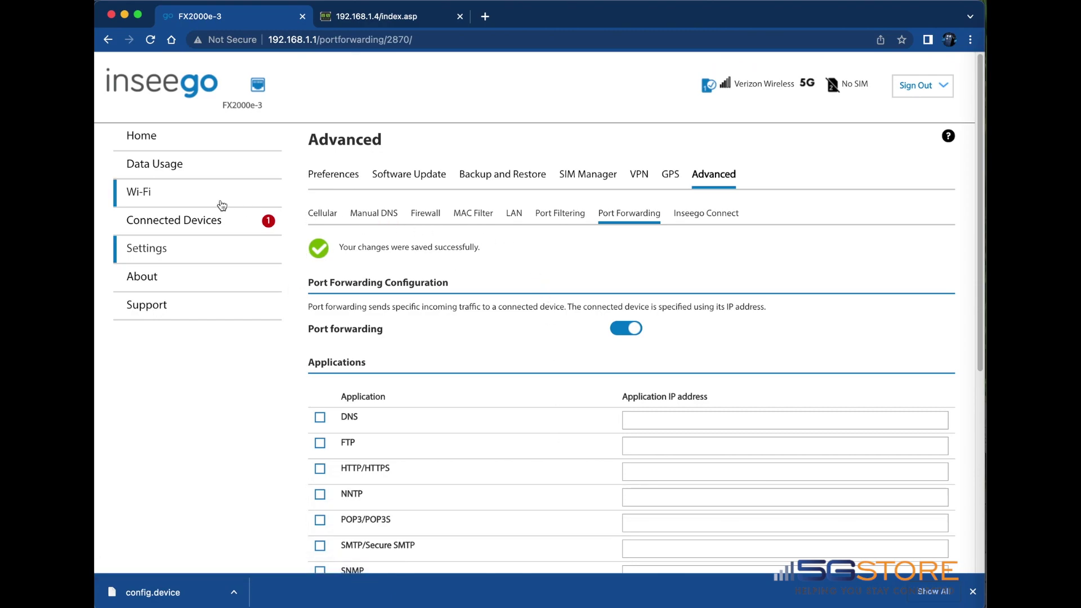
- On the About page's Internet Status, select the router's public IPv4 address
left_click(149, 281)
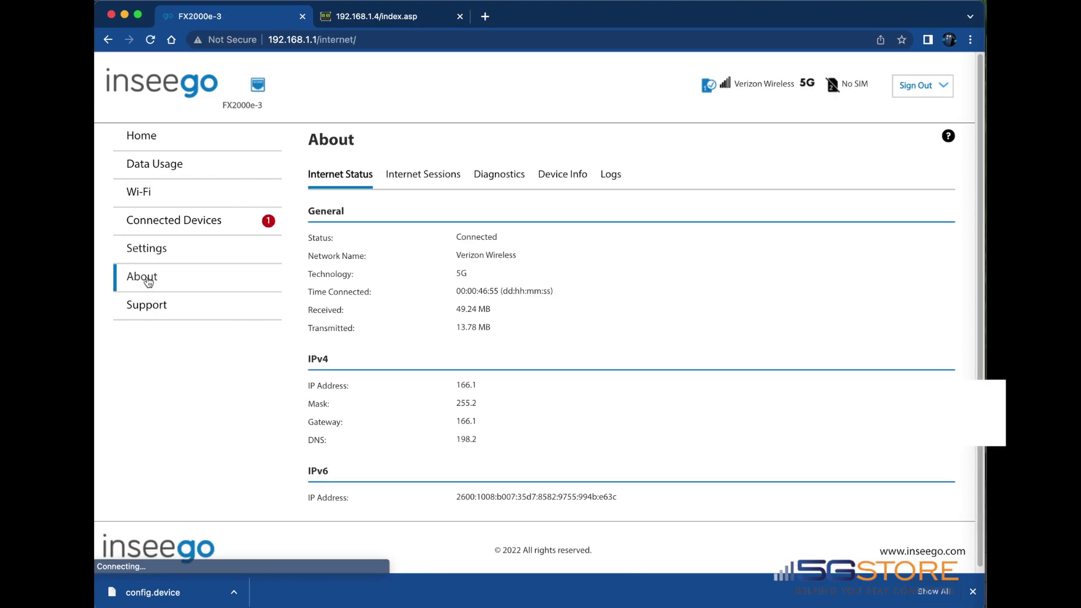
left_click_drag(477, 385, 457, 386)
key("cmd+c")
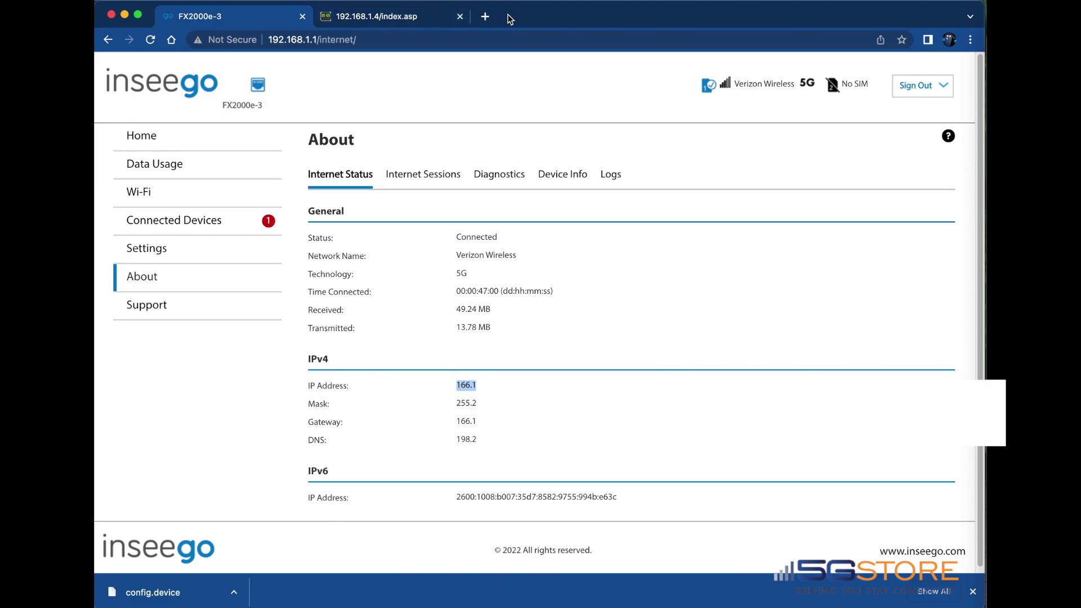
- Paste the copied public address into a new browser tab and load it
left_click(386, 17)
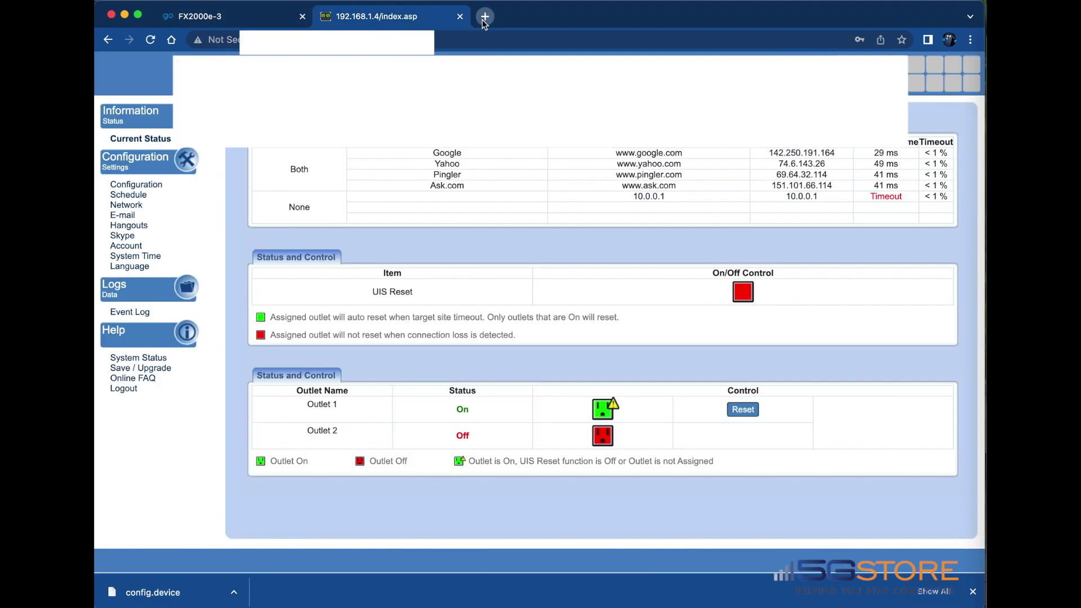
left_click(483, 17)
key("cmd+v")
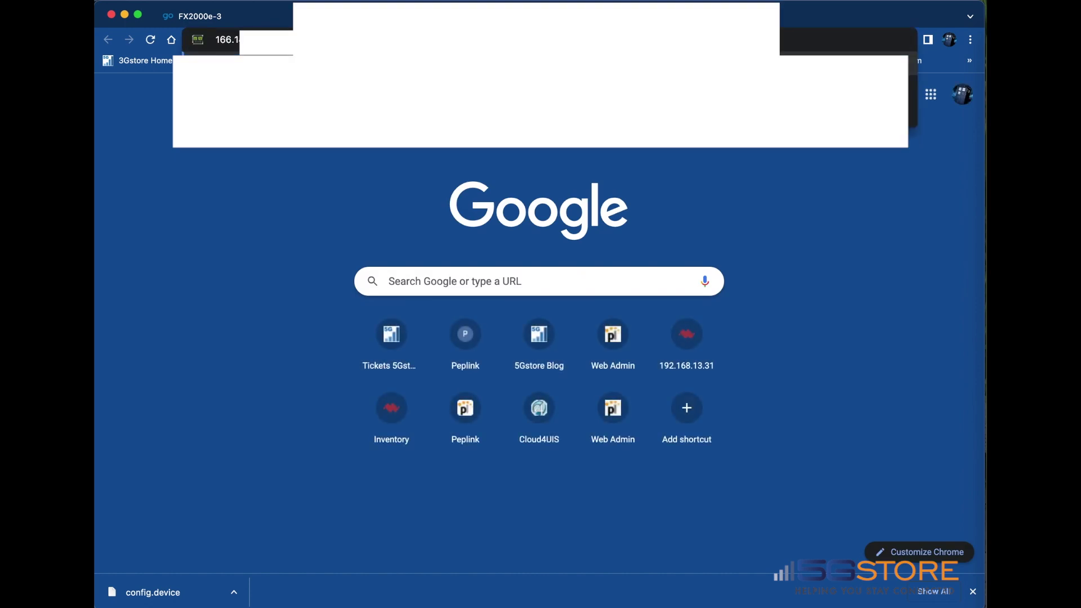
key("Return")
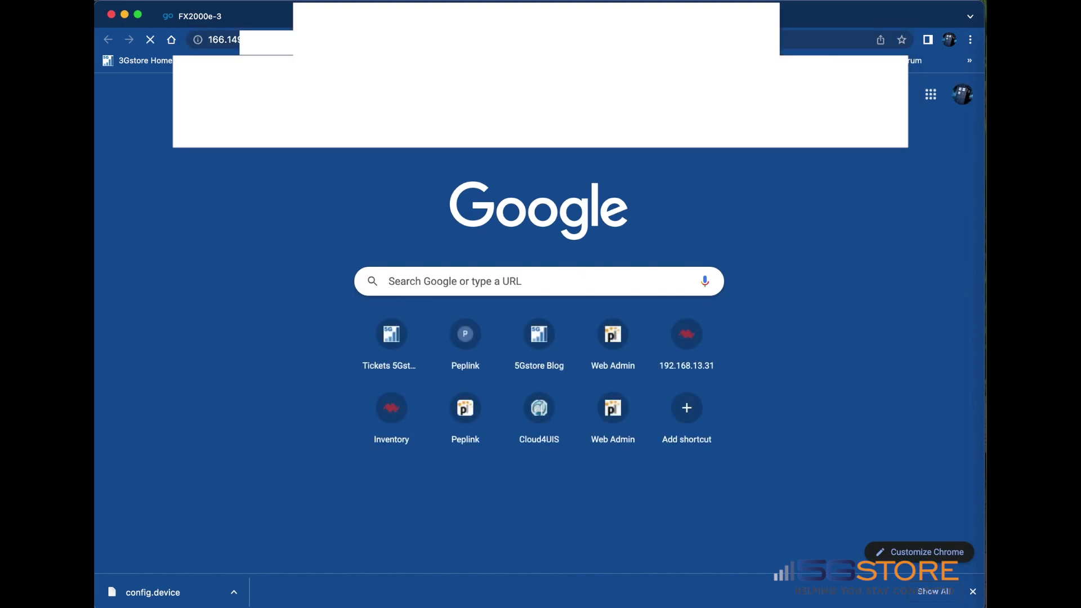